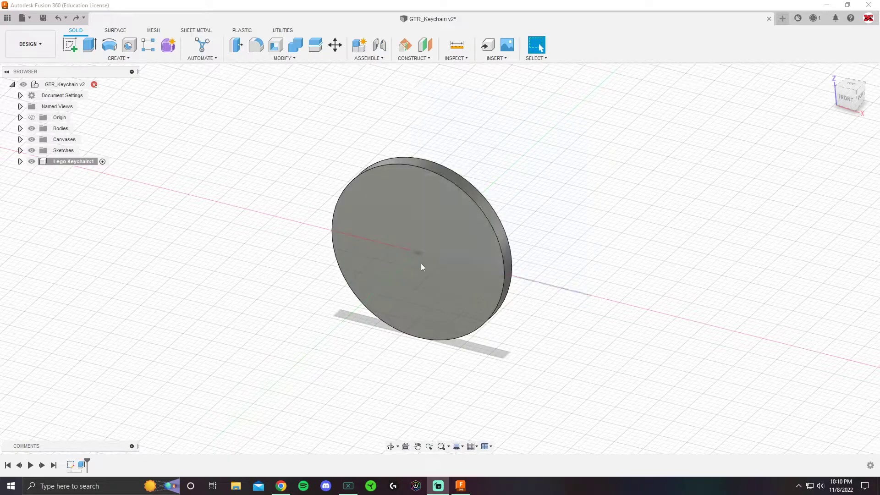
- Save the red-square LEGO logo from the Google Images results to Downloads as a JPEG
shift+middle_drag(421, 296, 378, 269)
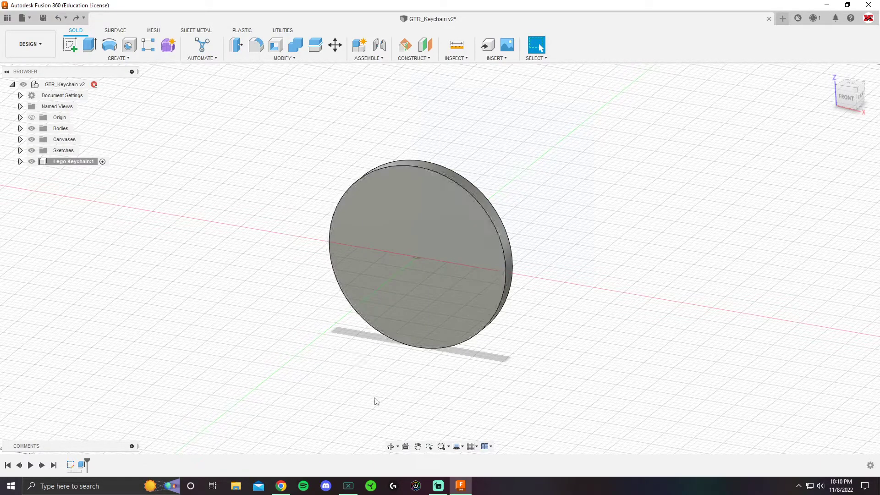
click(281, 486)
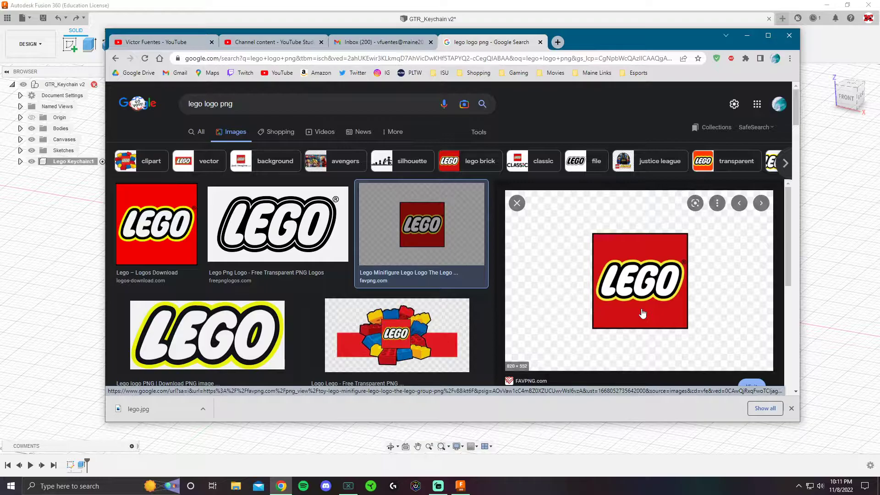
right_click(629, 271)
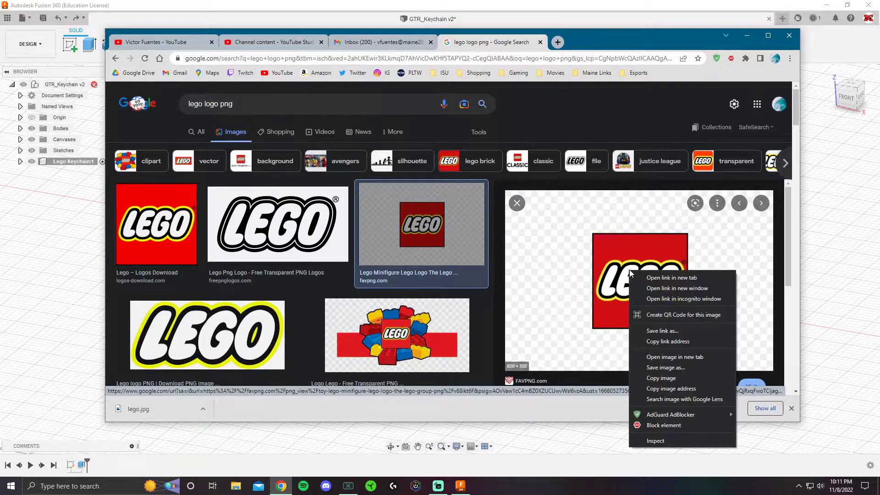
click(677, 371)
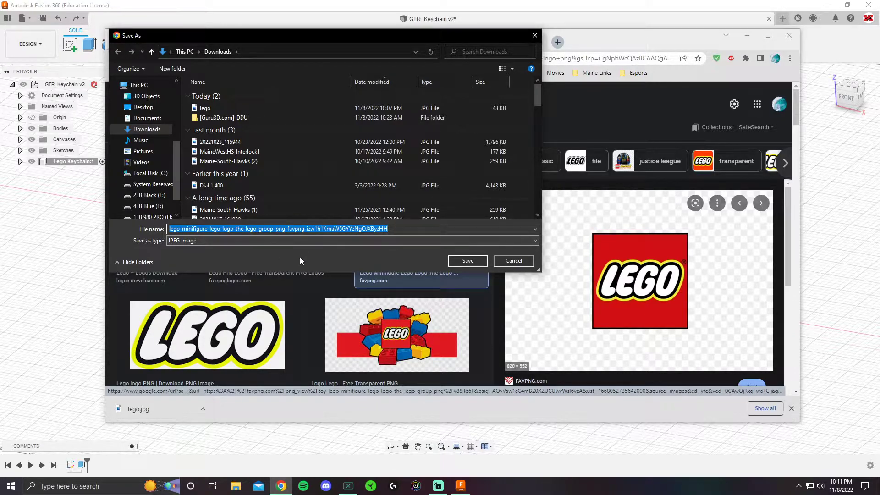
click(183, 241)
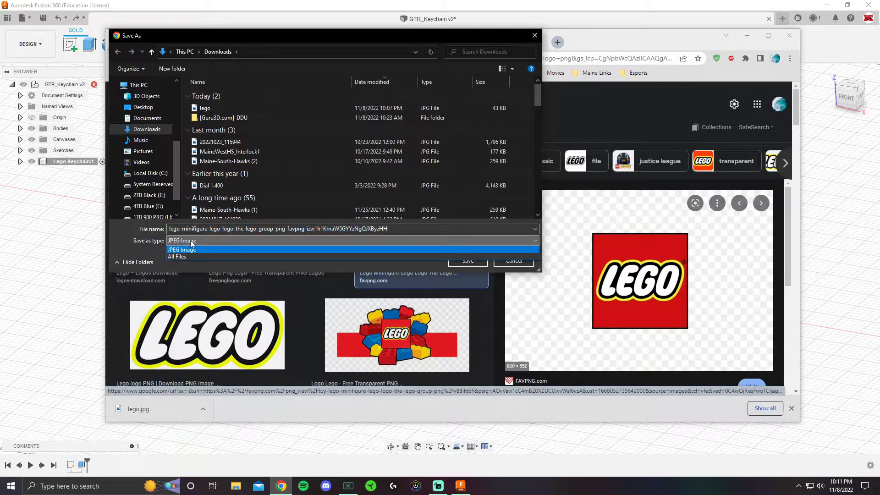
click(191, 240)
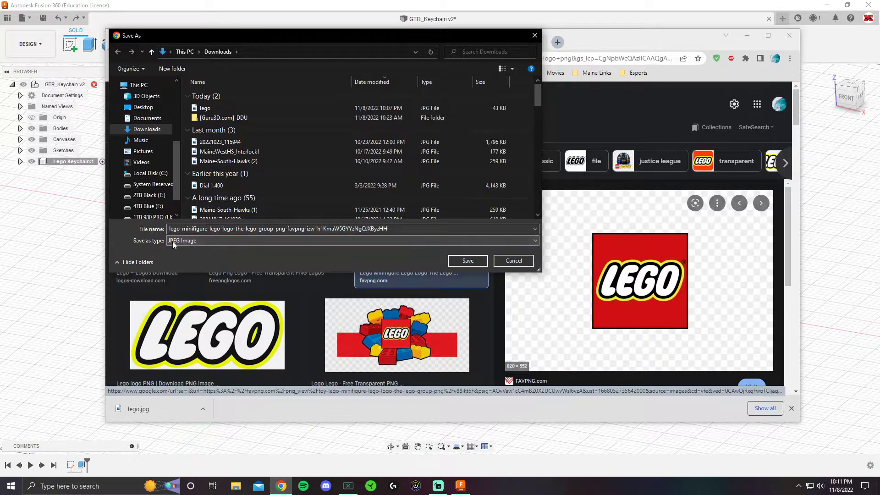
click(460, 262)
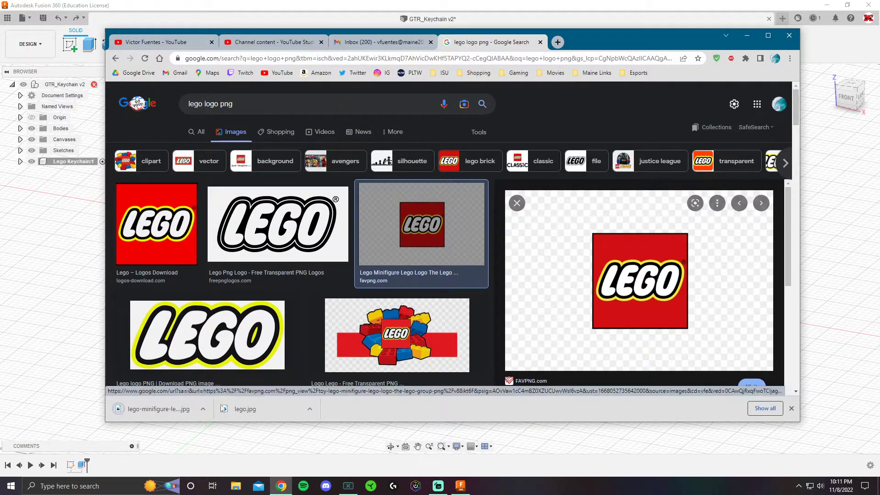
- Return to the keychain model and start the Insert > Canvas command
click(460, 487)
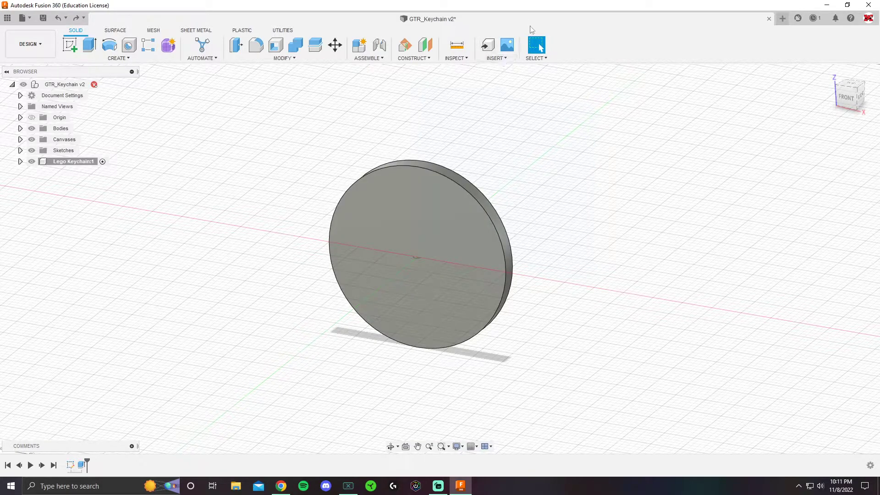
click(505, 61)
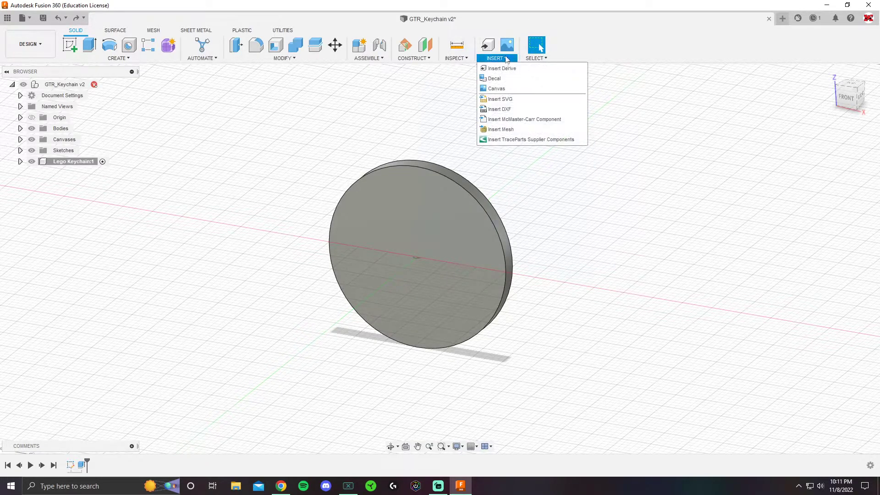
click(505, 59)
click(505, 60)
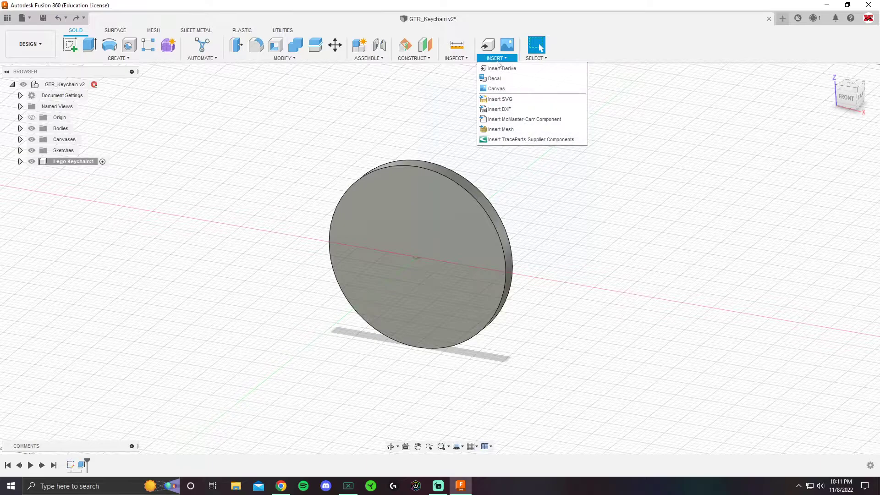
click(506, 88)
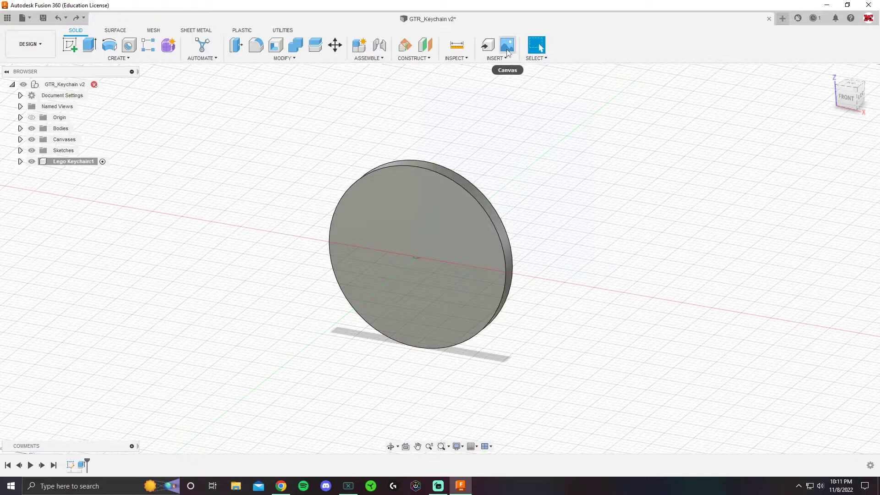
click(508, 48)
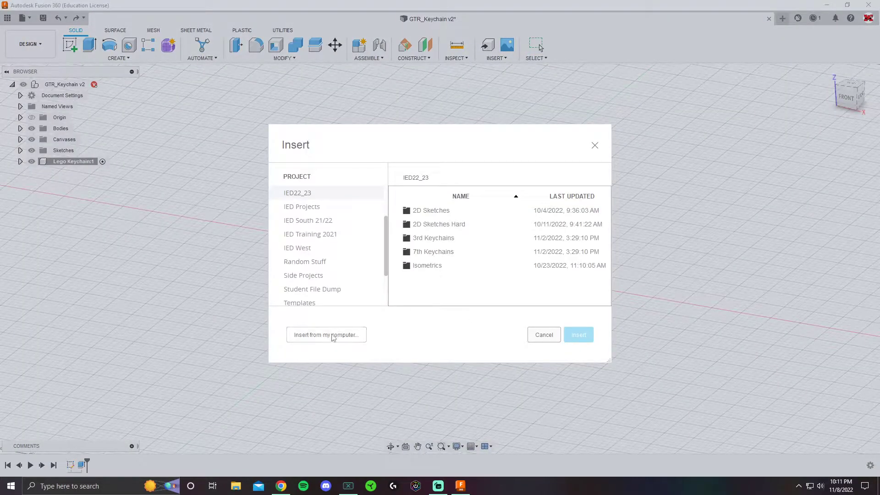
- Choose lego.jpg from Downloads on this computer as the canvas image
click(334, 338)
click(127, 100)
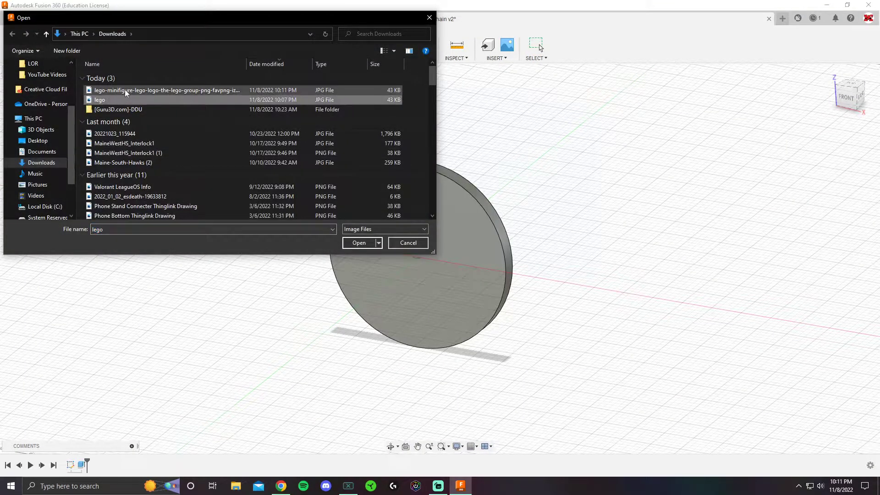
click(127, 91)
click(125, 100)
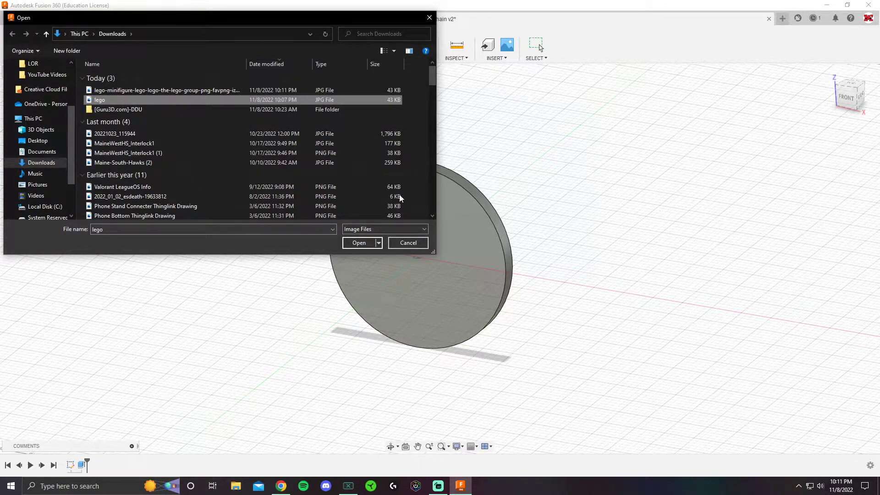
click(360, 243)
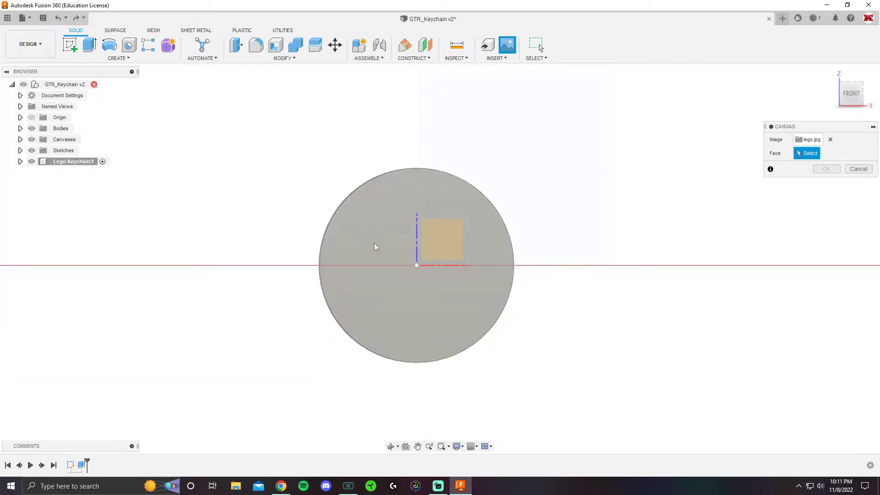
- Place the canvas on the disk's face and rotate the logo to -210 degrees
mouse_move(373, 250)
shift+middle_down()
mouse_move(362, 246)
mouse_move(363, 258)
shift+middle_up()
click(363, 258)
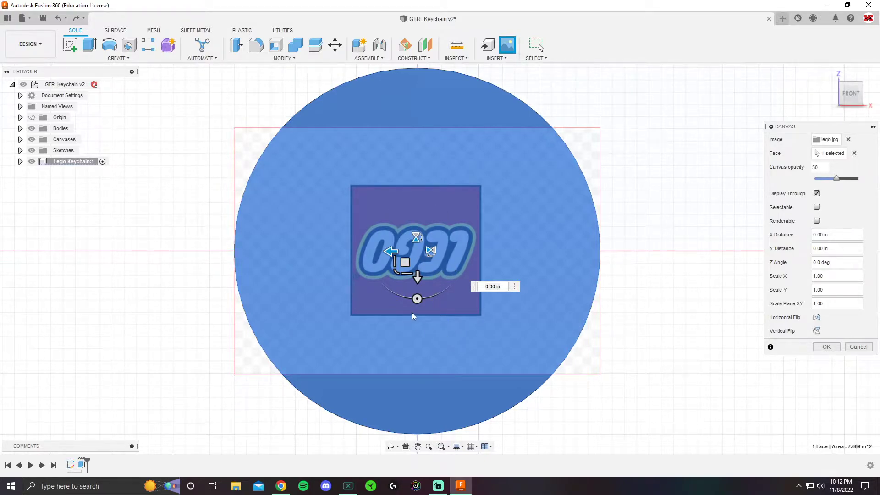
mouse_move(417, 299)
mouse_down()
mouse_move(366, 252)
mouse_move(443, 211)
mouse_move(372, 249)
mouse_move(418, 298)
mouse_up()
- Mirror the logo image with the gizmo's flip handles and rotate it to -190 degrees
click(416, 238)
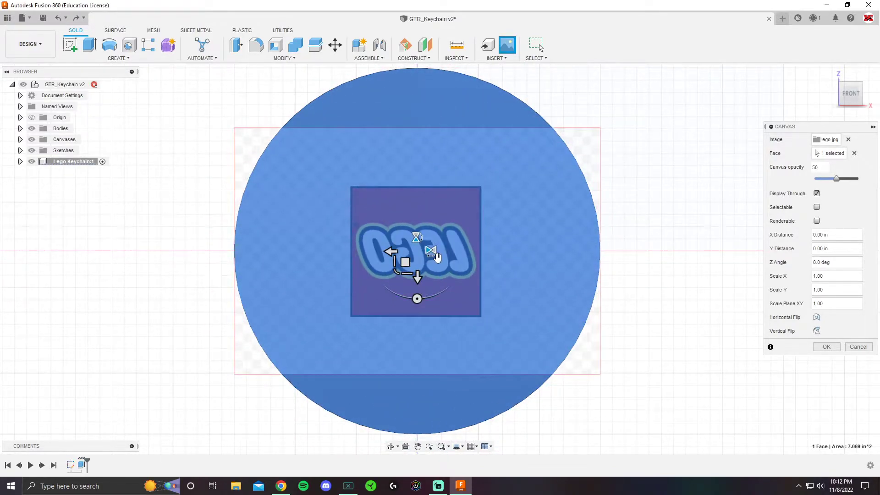
click(430, 250)
click(417, 237)
click(417, 237)
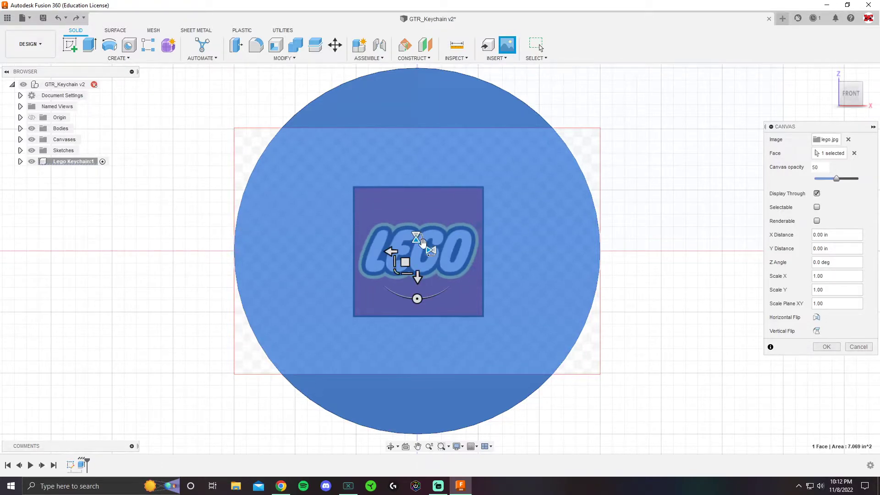
click(430, 250)
click(416, 237)
click(430, 250)
click(418, 237)
click(431, 251)
mouse_move(417, 299)
mouse_down()
mouse_move(375, 214)
mouse_move(426, 204)
mouse_move(394, 275)
mouse_move(433, 295)
mouse_move(417, 288)
mouse_up()
- Flip the canvas upright at 0 degrees, offset it 0.20 in along X, and enlarge it over the disk
click(403, 250)
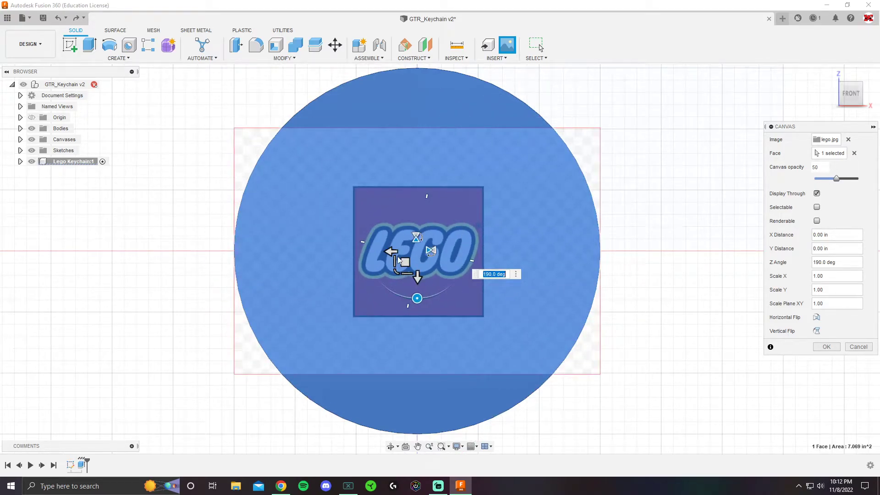
drag(391, 252, 410, 272)
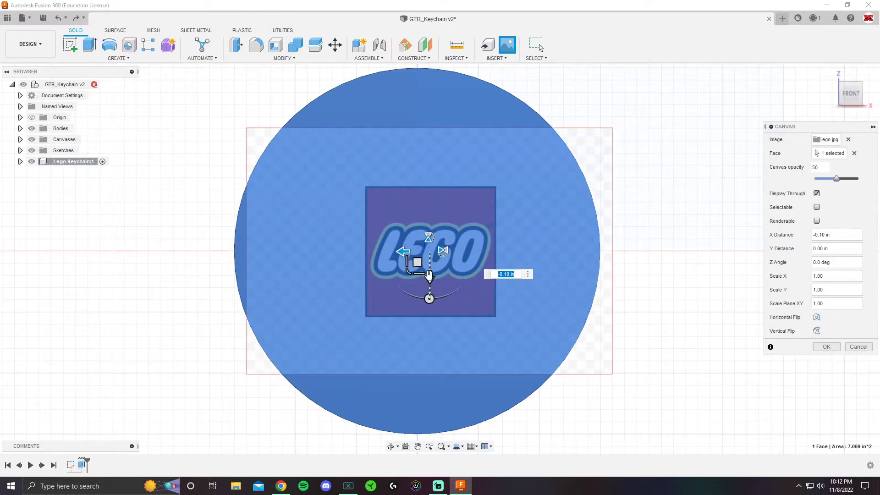
text(0)
key(Return)
drag(407, 269, 387, 264)
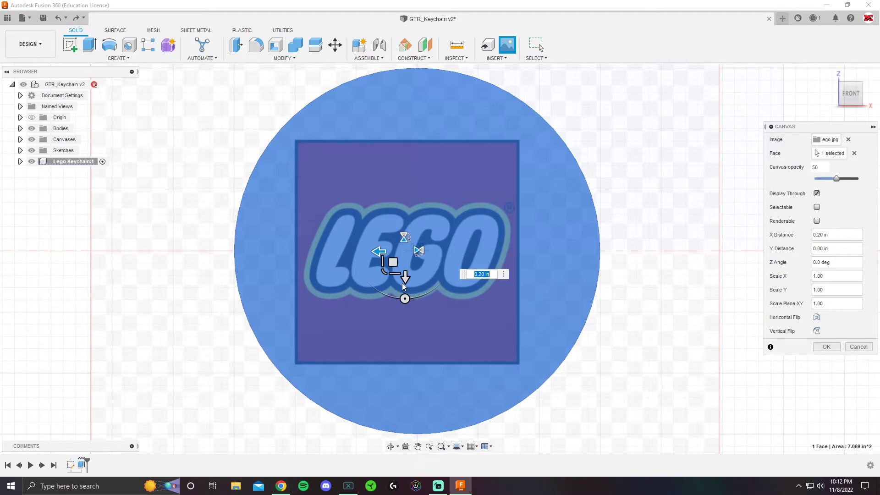
key(End)
- Commit the canvas and start a new sketch on the disk's front face
click(827, 347)
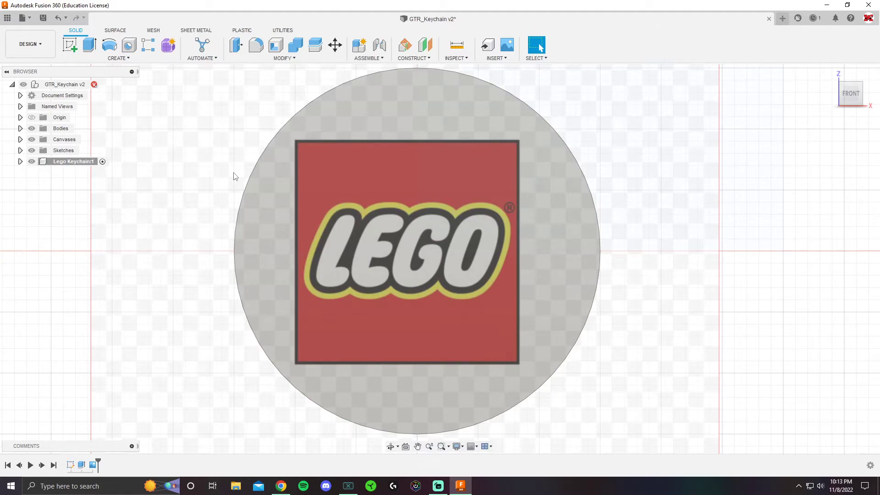
click(70, 49)
click(519, 160)
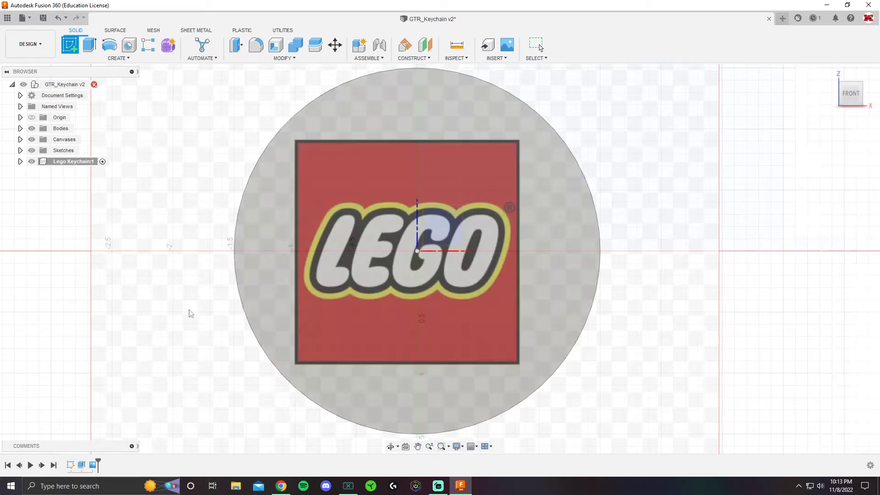
click(499, 276)
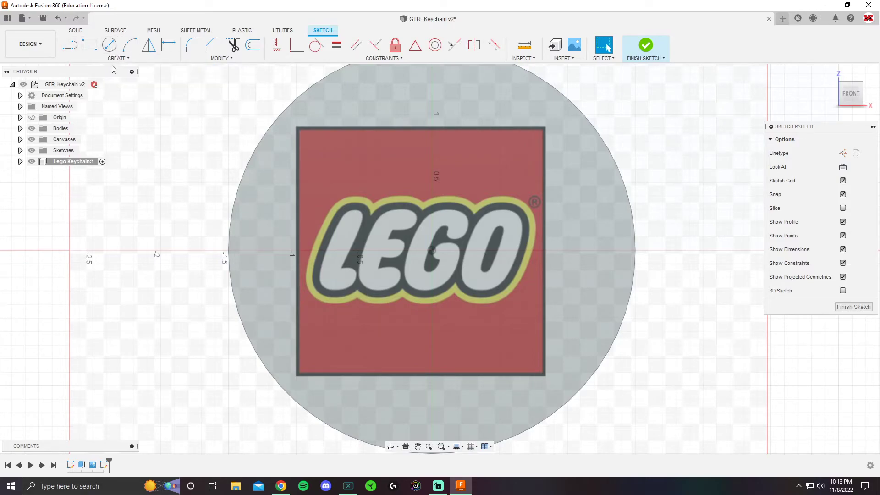
- Draw a 3-point arc tracing the LEGO logo border from the notch above the E
click(129, 45)
scroll(367, 223, up, 10)
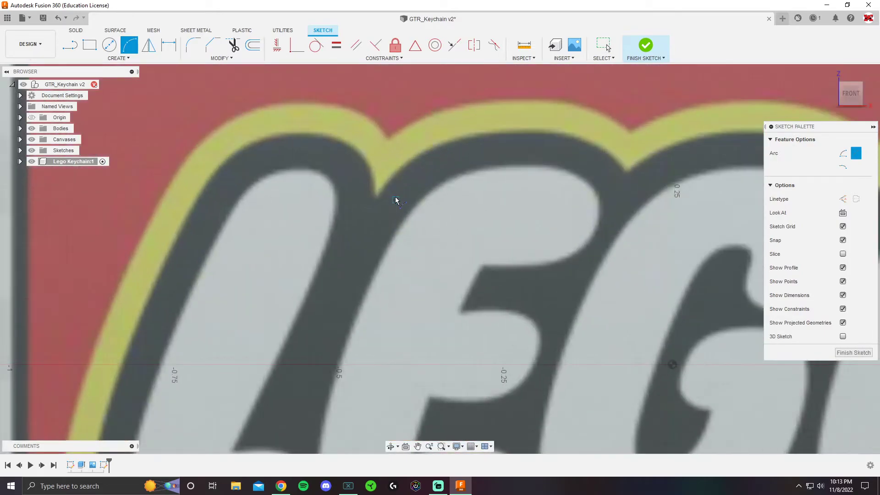
scroll(436, 177, down, 5)
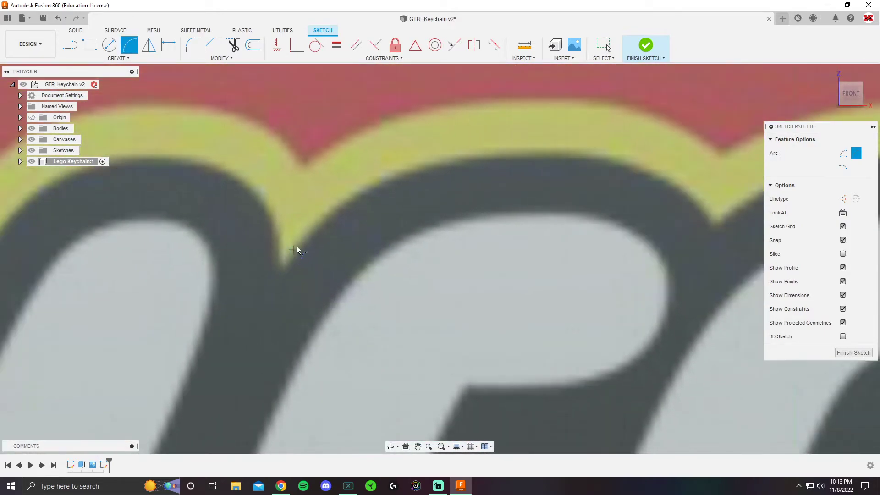
click(283, 268)
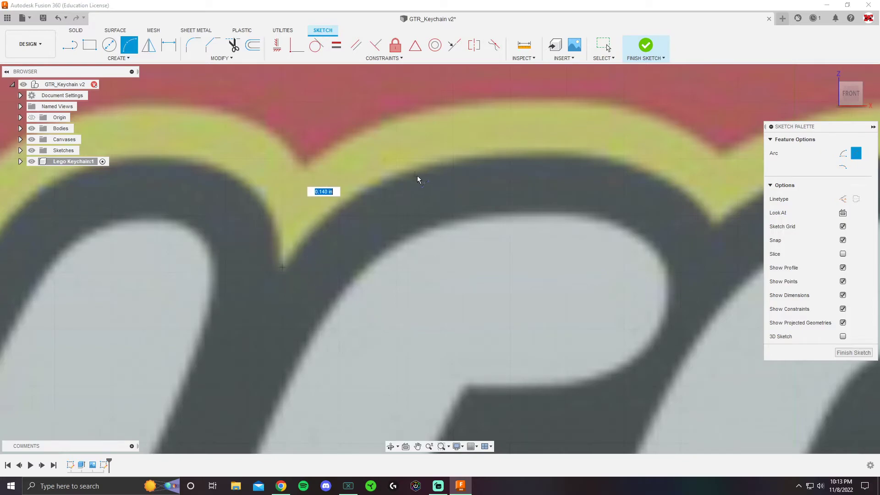
click(453, 158)
scroll(378, 232, up, 2)
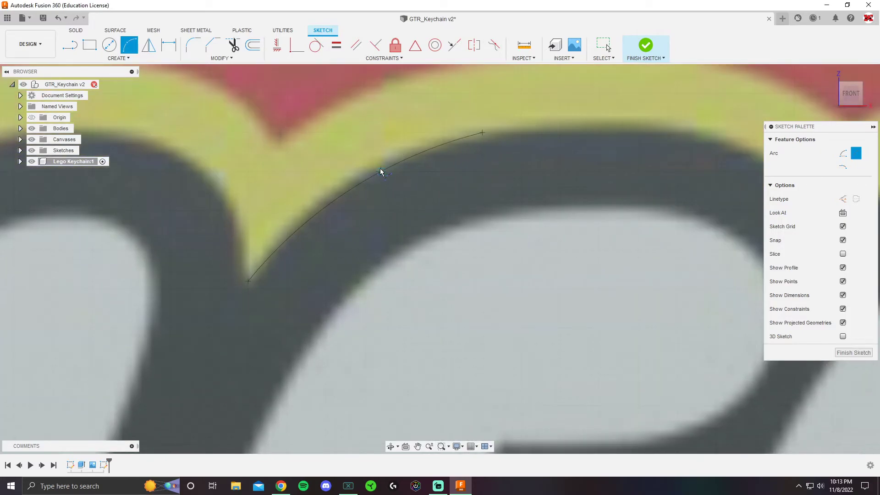
click(381, 171)
scroll(413, 188, down, 1)
middle_drag(471, 179, 359, 173)
- Draw a second arc from the first arc's end to the yellow notch, then finish the sketch
click(364, 167)
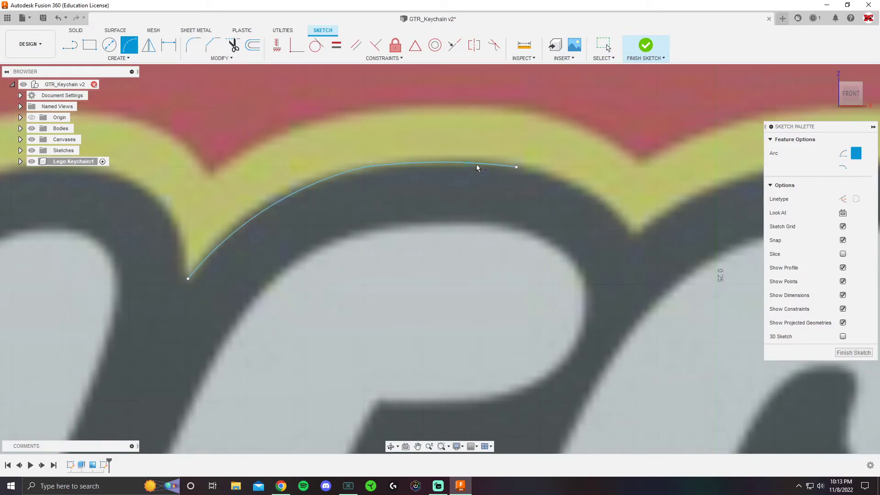
click(517, 166)
click(632, 233)
scroll(589, 200, up, 2)
scroll(582, 188, down, 8)
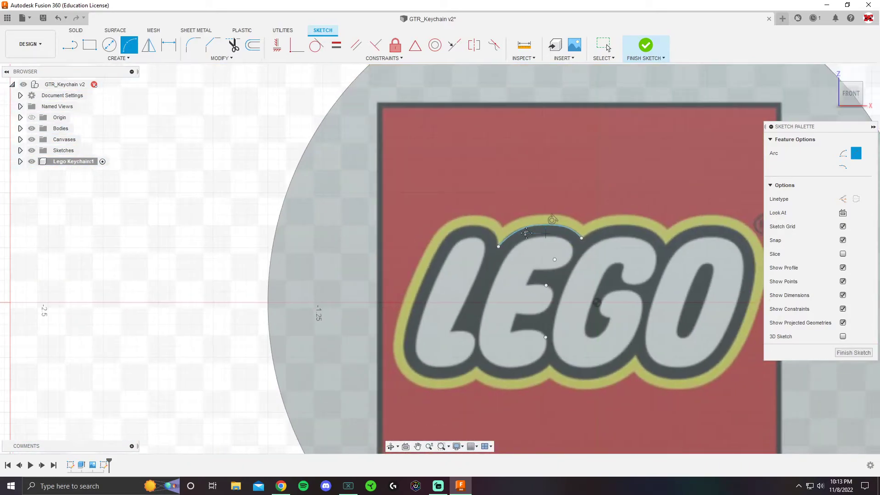
middle_drag(527, 233, 458, 210)
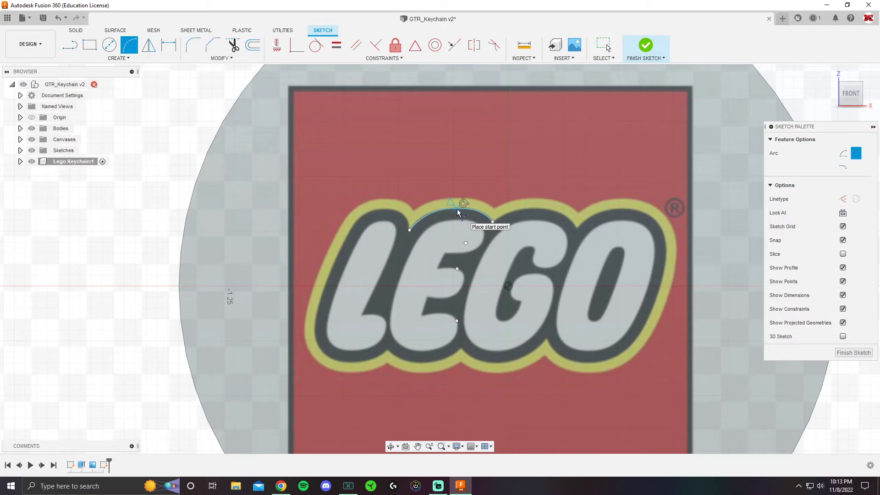
click(648, 50)
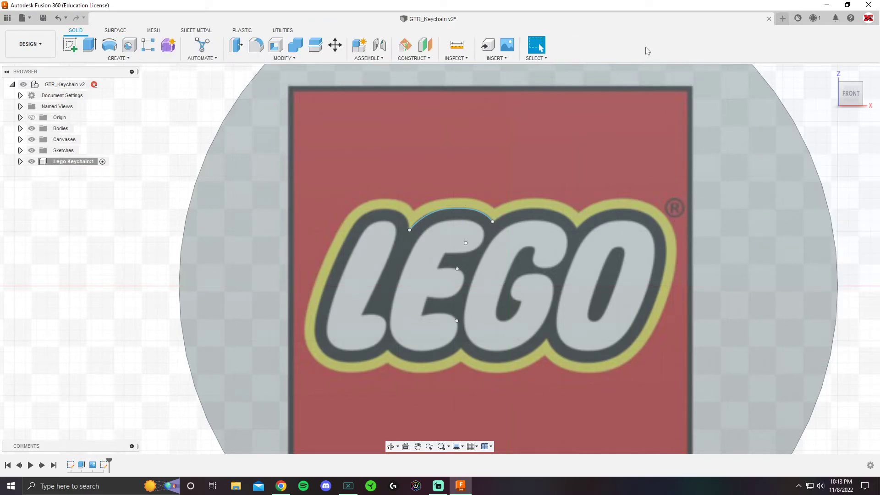
- Reopen Sketch2 from the timeline to edit its arc along the LEGO outline
scroll(654, 263, down, 5)
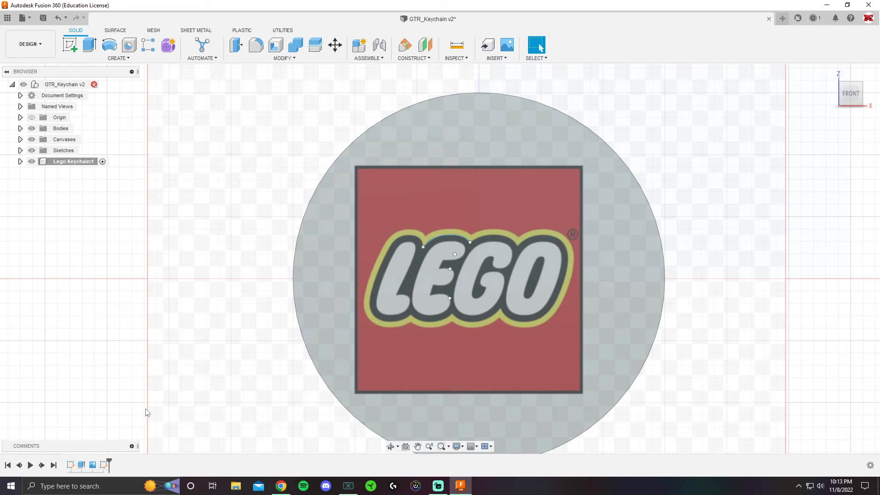
double_click(104, 466)
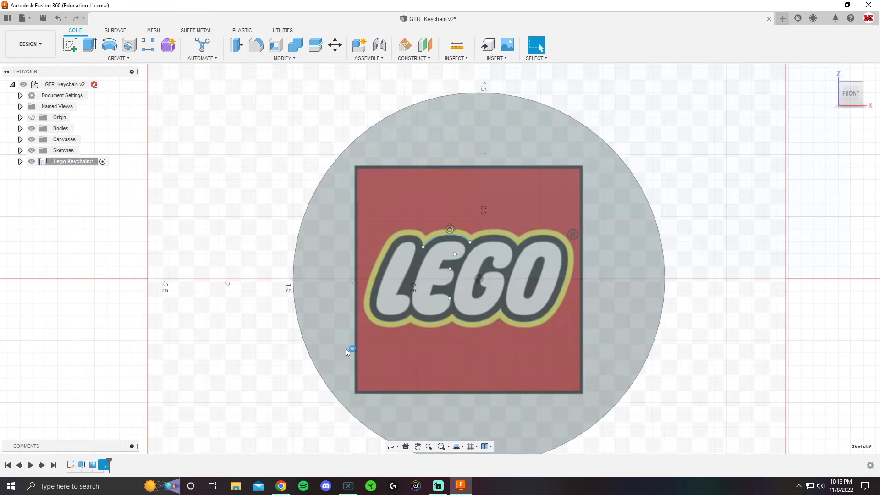
scroll(442, 240, up, 5)
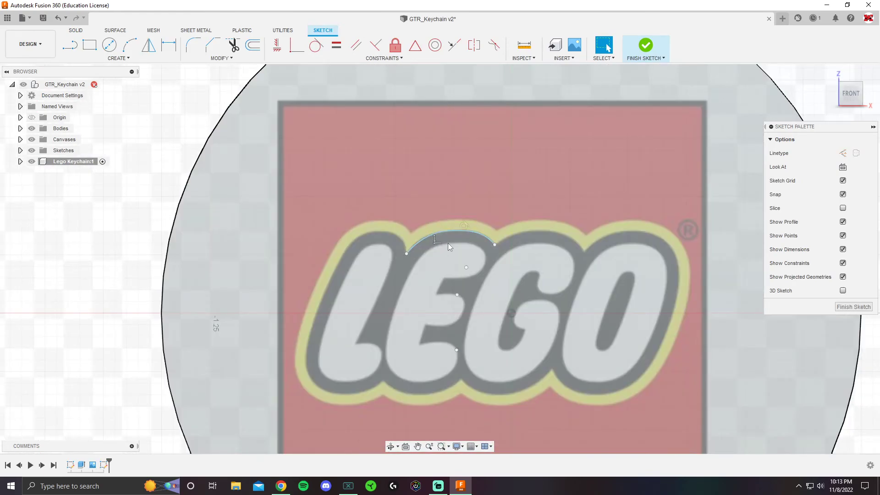